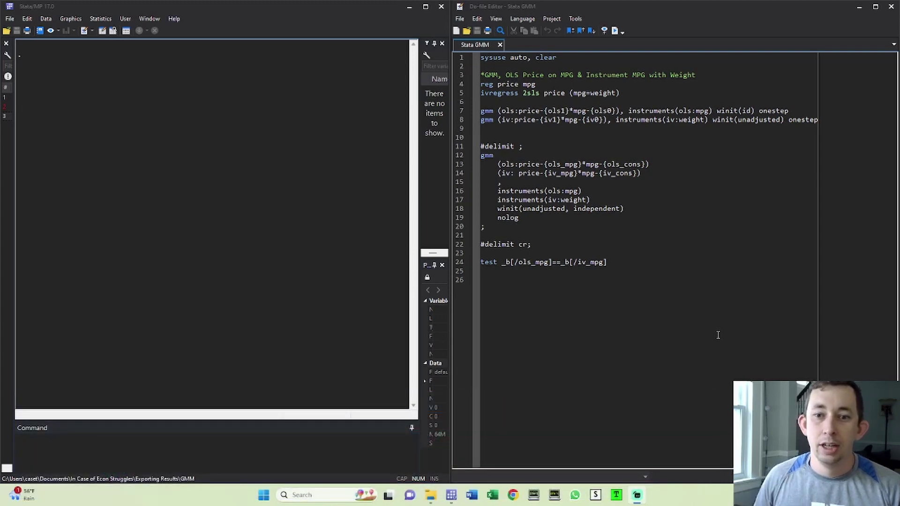
Load the auto data, then run reg and ivregress of price on mpg, with weight instrumenting mpg.
{"action": "left_click", "coordinate": [455, 62]}
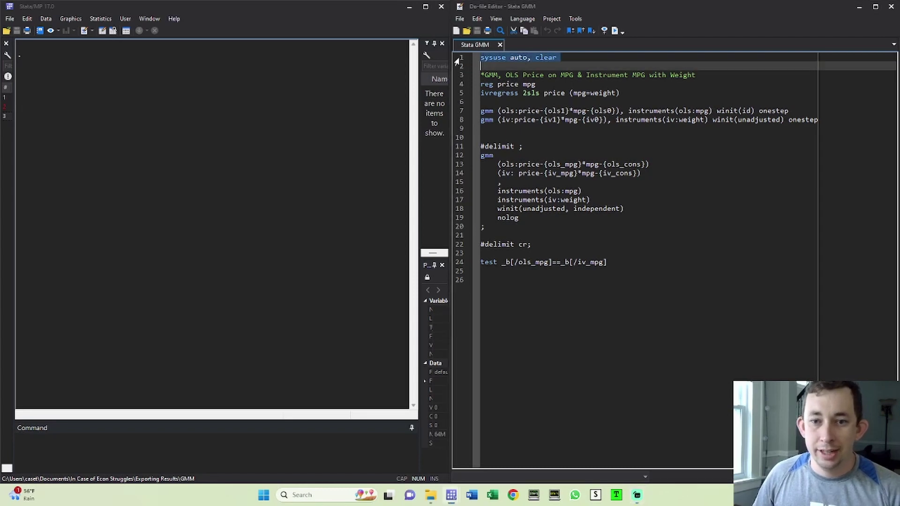
{"action": "key", "text": "ctrl+d"}
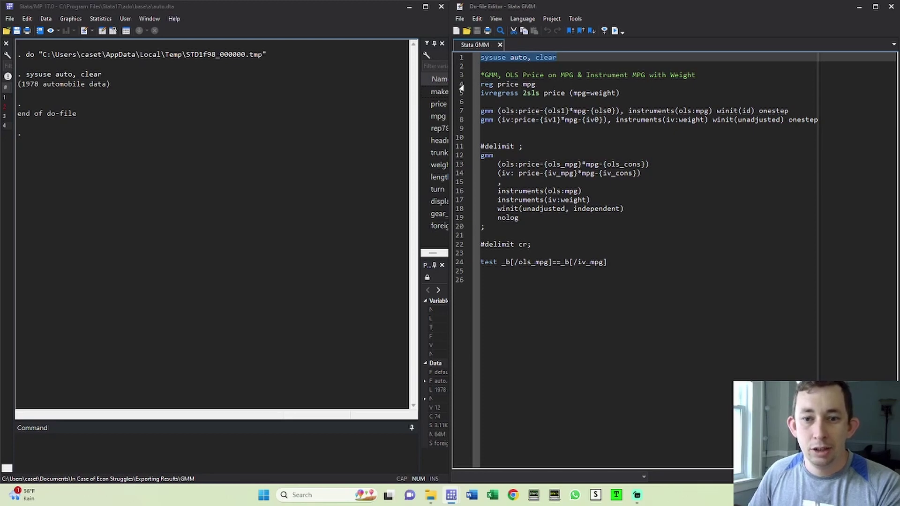
{"action": "left_click_drag", "start_coordinate": [461, 87], "coordinate": [458, 98]}
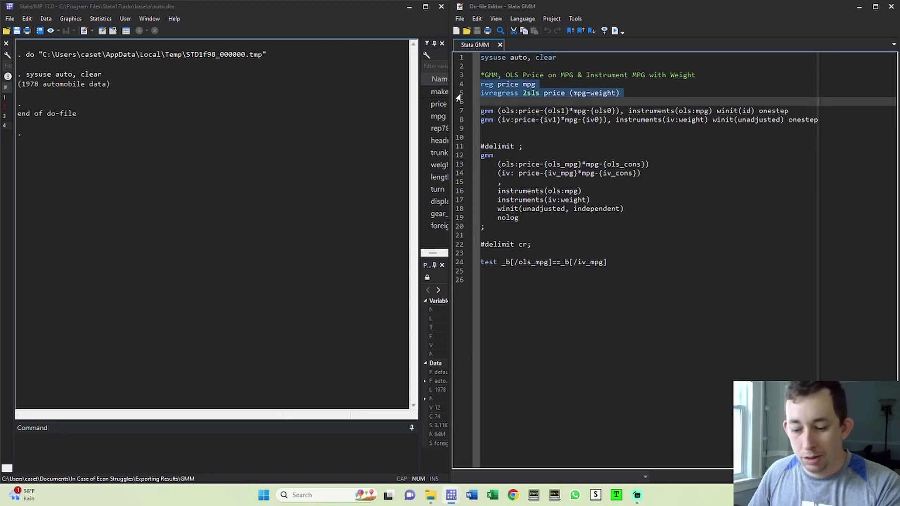
{"action": "key", "text": "ctrl+d"}
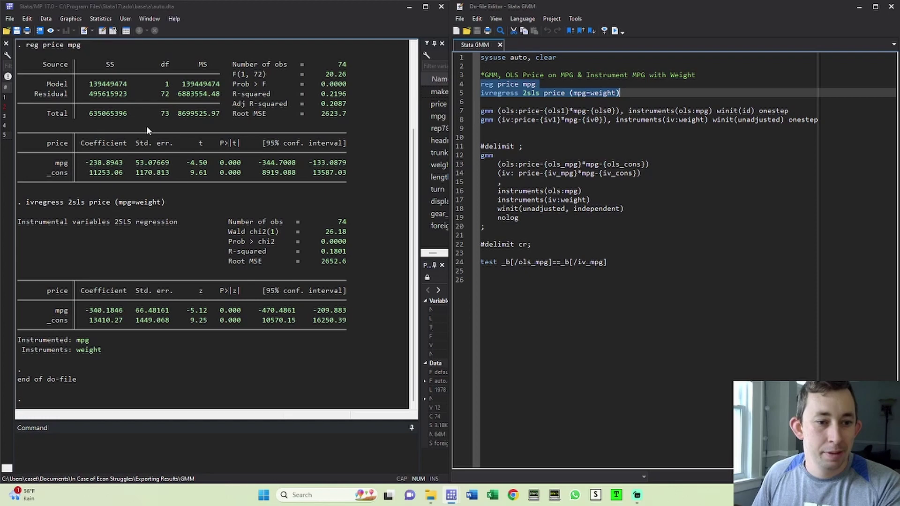
{"action": "left_click_drag", "start_coordinate": [85, 163], "coordinate": [123, 163]}
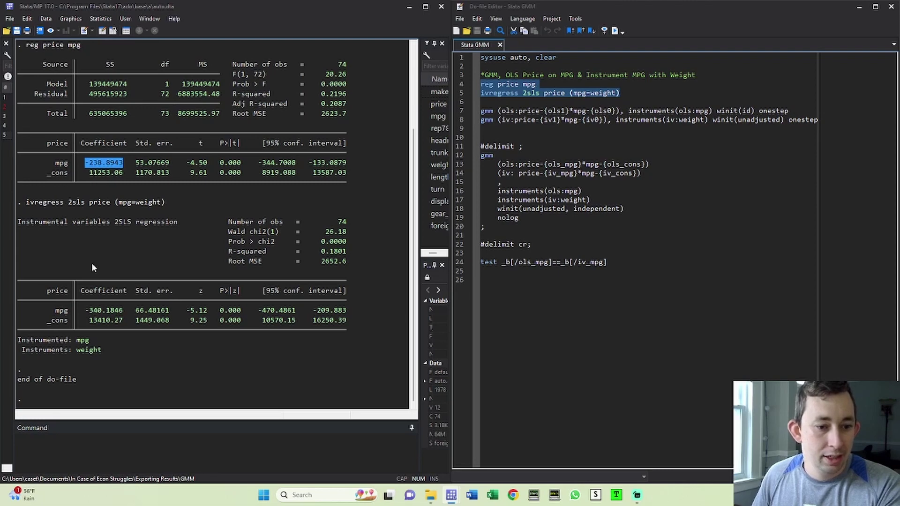
{"action": "left_click_drag", "start_coordinate": [84, 311], "coordinate": [123, 312]}
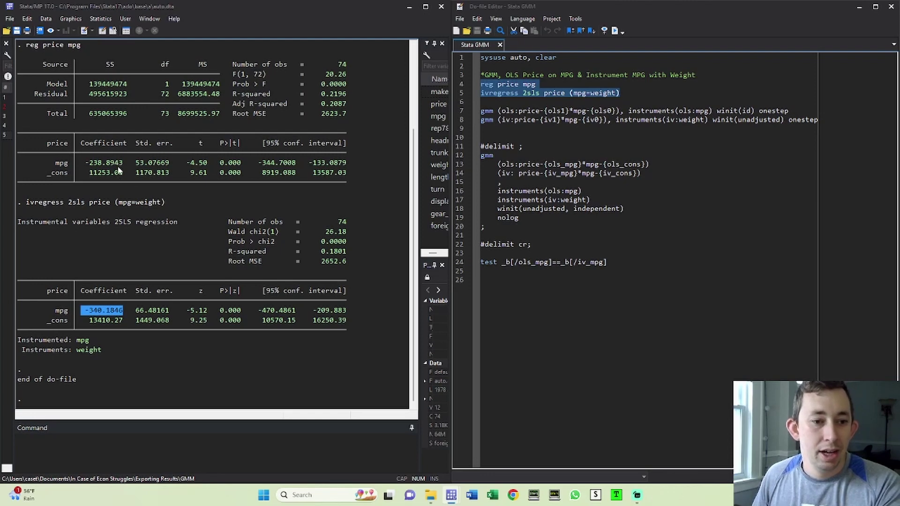
{"action": "left_click_drag", "start_coordinate": [84, 160], "coordinate": [121, 162]}
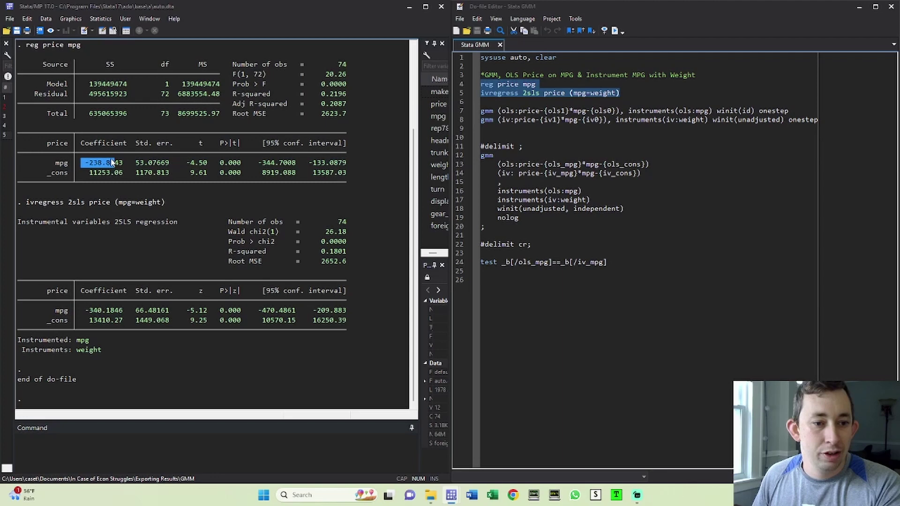
{"action": "left_click_drag", "start_coordinate": [82, 310], "coordinate": [123, 311]}
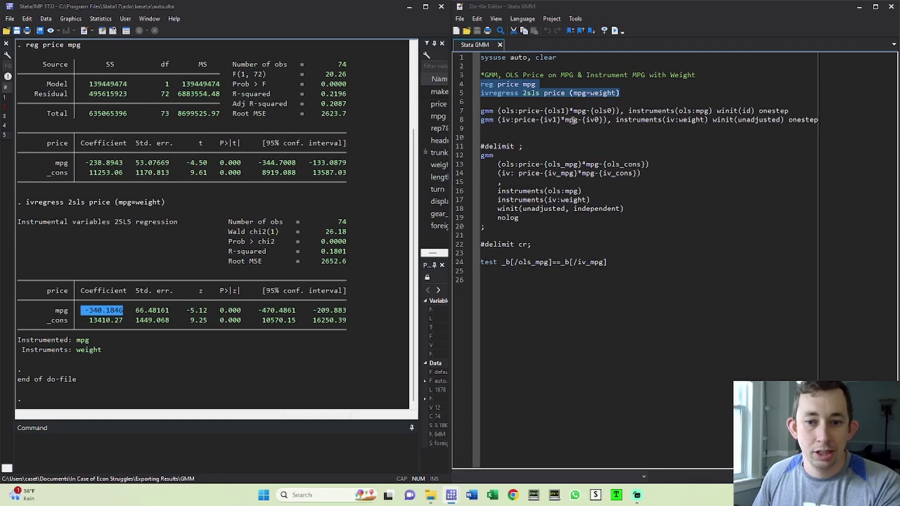
{"action": "left_click", "coordinate": [505, 111]}
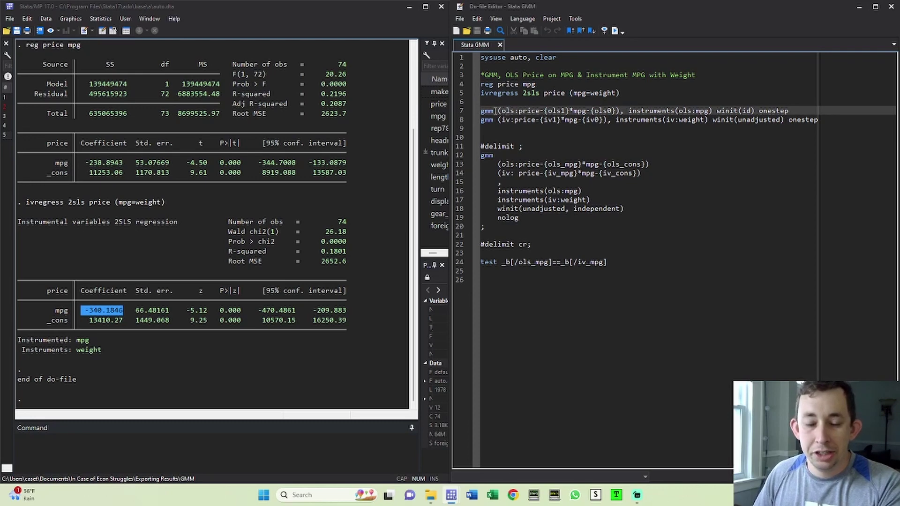
{"action": "left_click_drag", "start_coordinate": [497, 111], "coordinate": [622, 111]}
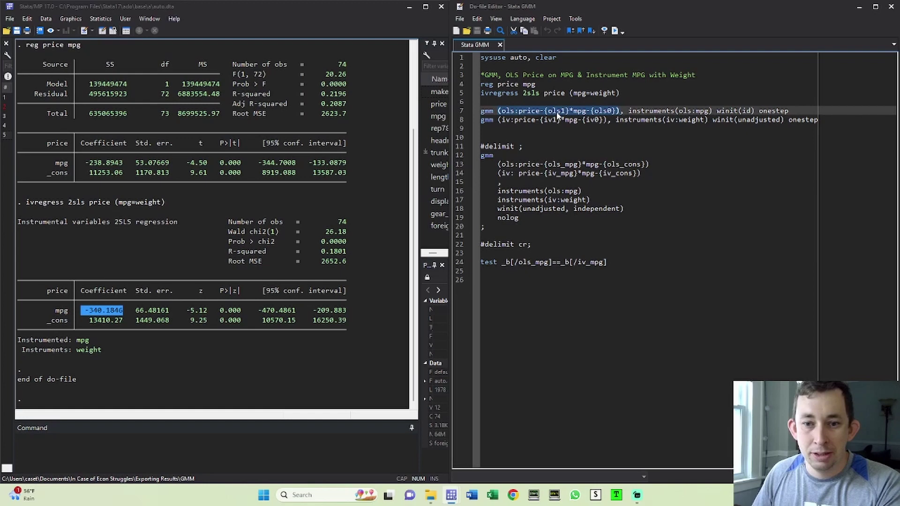
{"action": "left_click", "coordinate": [526, 111]}
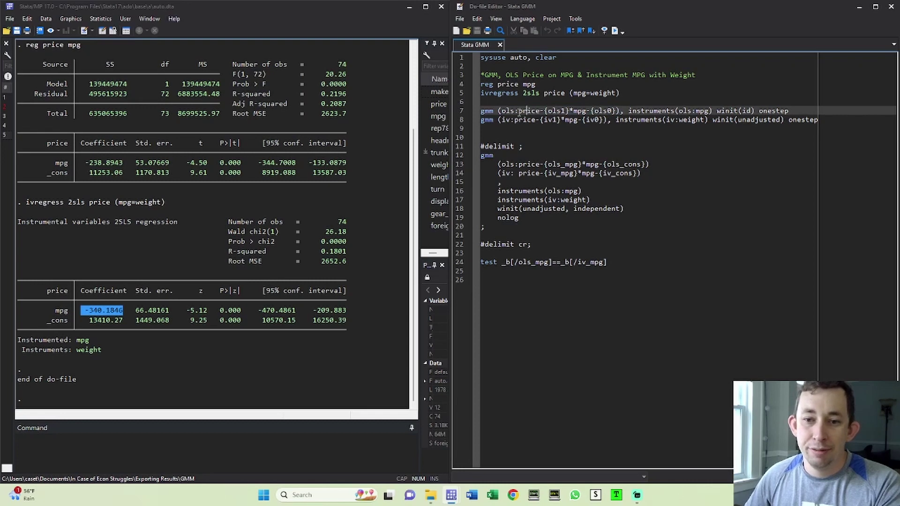
{"action": "left_click_drag", "start_coordinate": [518, 112], "coordinate": [552, 112]}
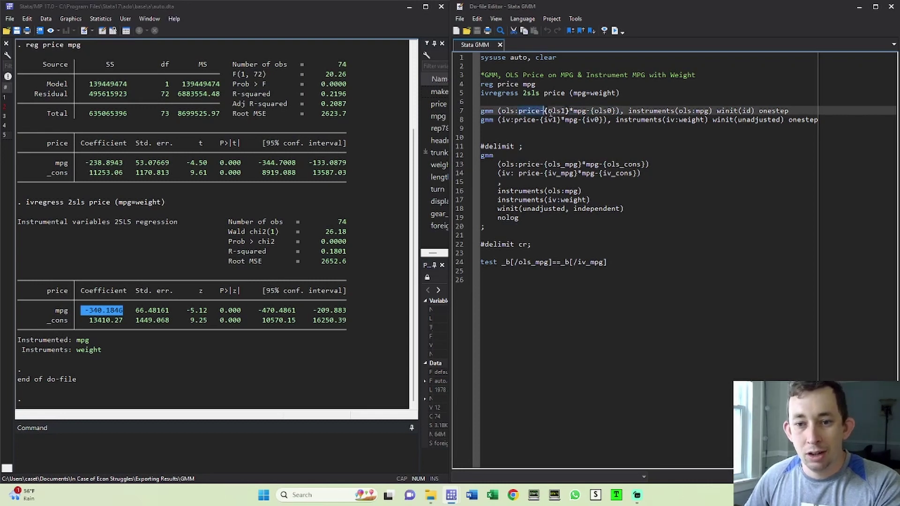
{"action": "double_click", "coordinate": [557, 112]}
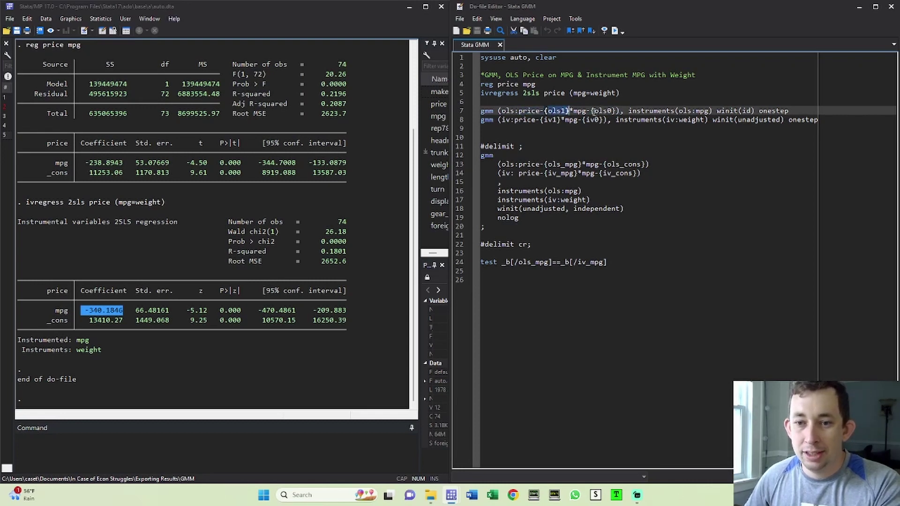
{"action": "left_click_drag", "start_coordinate": [591, 111], "coordinate": [616, 112]}
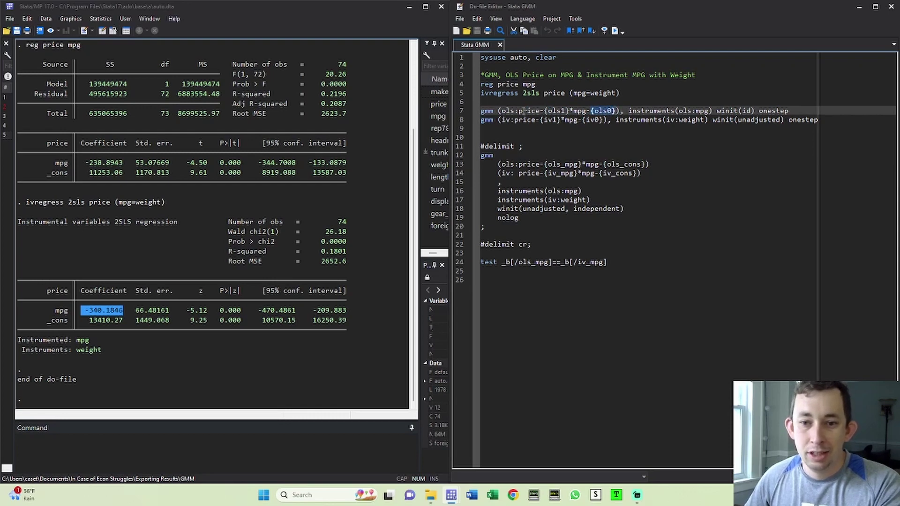
{"action": "left_click_drag", "start_coordinate": [519, 111], "coordinate": [617, 111]}
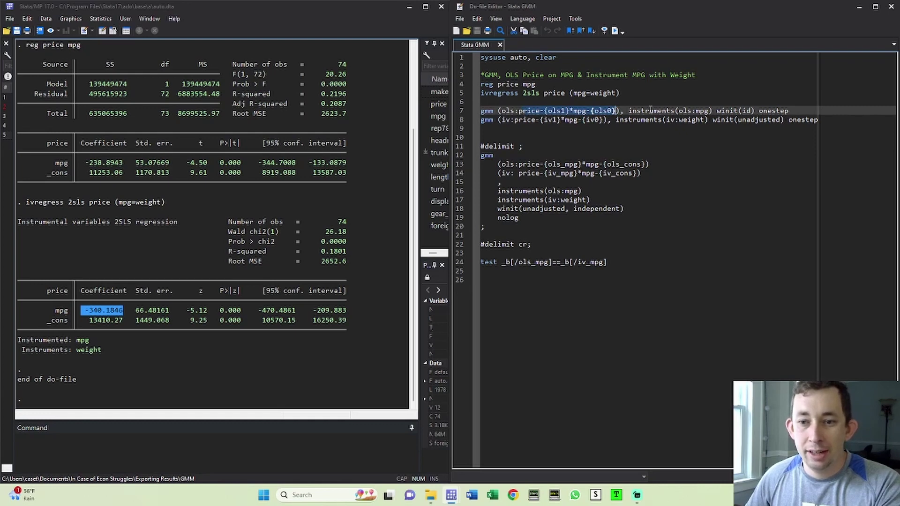
{"action": "left_click", "coordinate": [630, 111]}
{"action": "left_click_drag", "start_coordinate": [630, 111], "coordinate": [709, 112]}
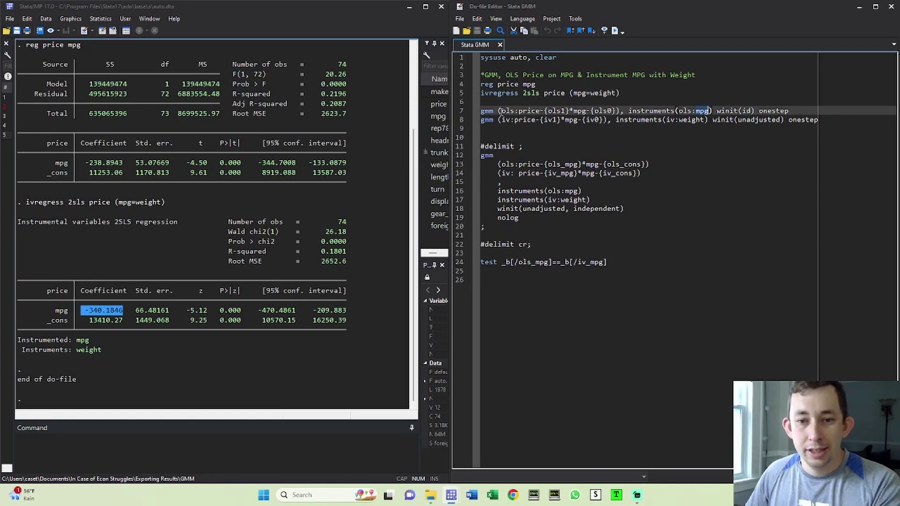
{"action": "left_click_drag", "start_coordinate": [501, 112], "coordinate": [514, 110]}
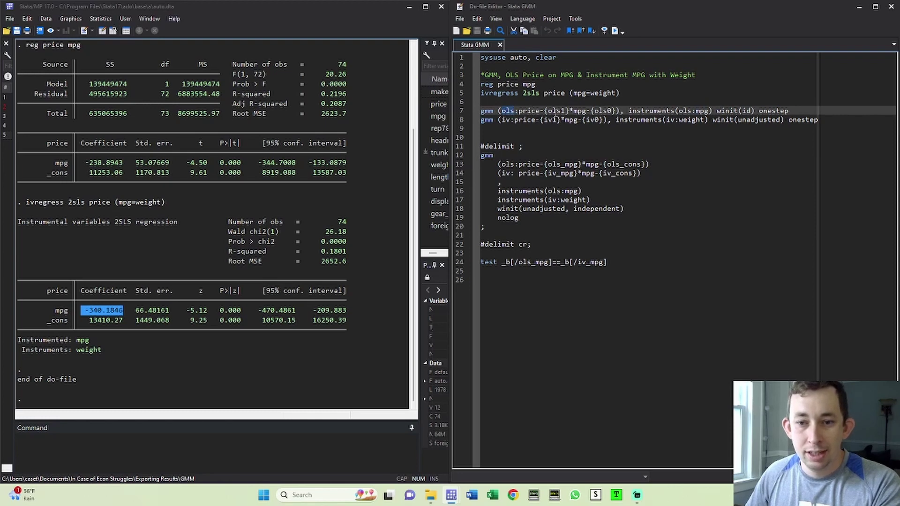
{"action": "left_click_drag", "start_coordinate": [547, 111], "coordinate": [567, 111]}
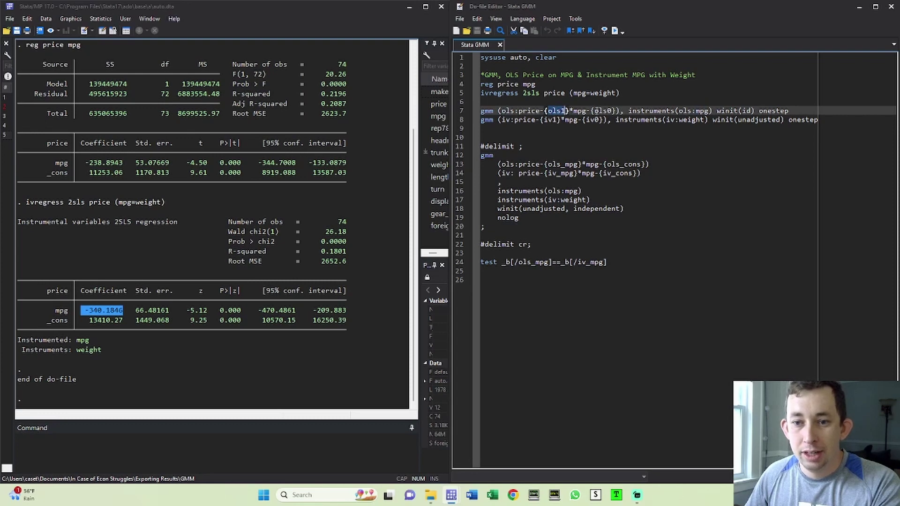
{"action": "left_click_drag", "start_coordinate": [595, 111], "coordinate": [613, 111]}
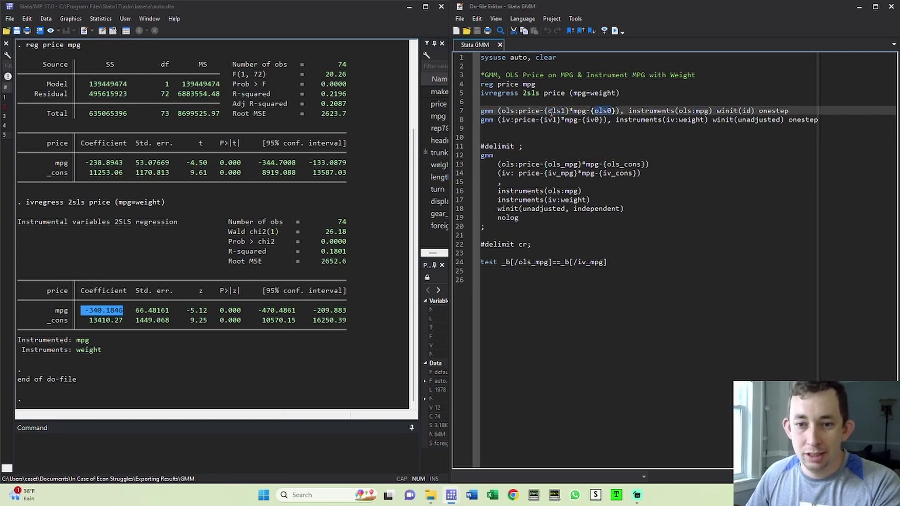
{"action": "left_click", "coordinate": [510, 110]}
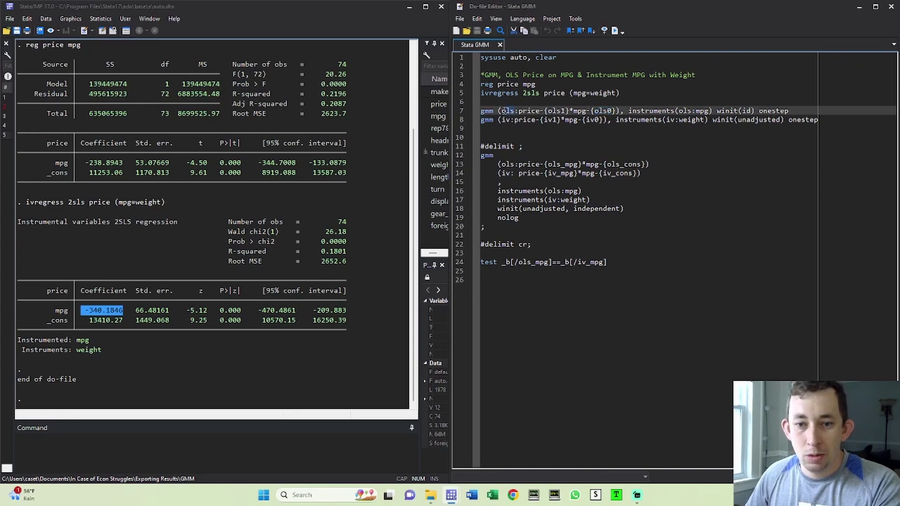
{"action": "left_click", "coordinate": [547, 111]}
{"action": "left_click_drag", "start_coordinate": [548, 111], "coordinate": [614, 111]}
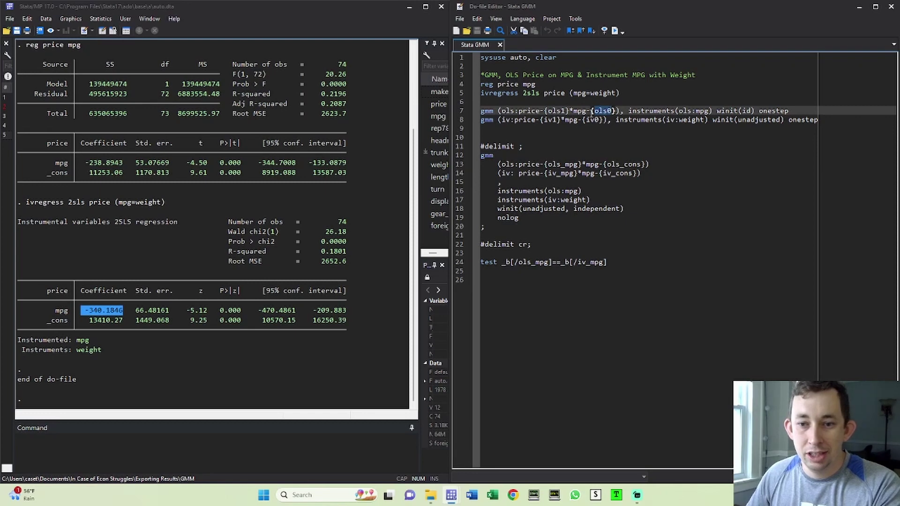
Rename the slope parameters ols1 and iv1 to ols_mpg and iv_mpg on lines 7 and 8.
{"action": "left_click", "coordinate": [564, 111]}
{"action": "key", "text": "BackSpace"}
{"action": "type", "text": "_mpg"}
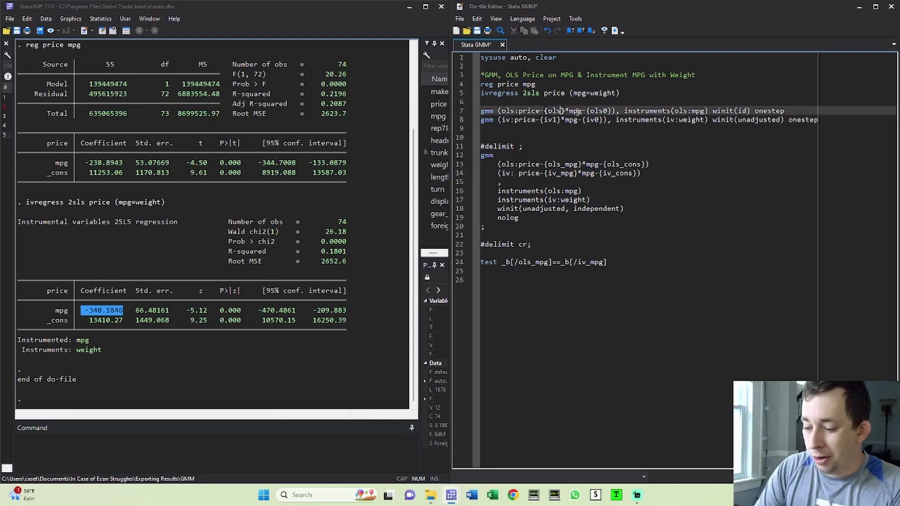
{"action": "left_click", "coordinate": [625, 111]}
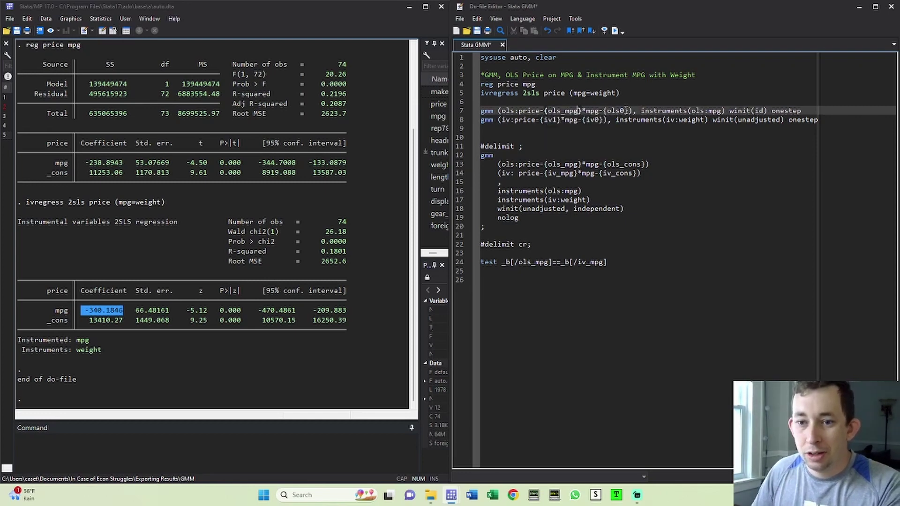
{"action": "left_click", "coordinate": [560, 120]}
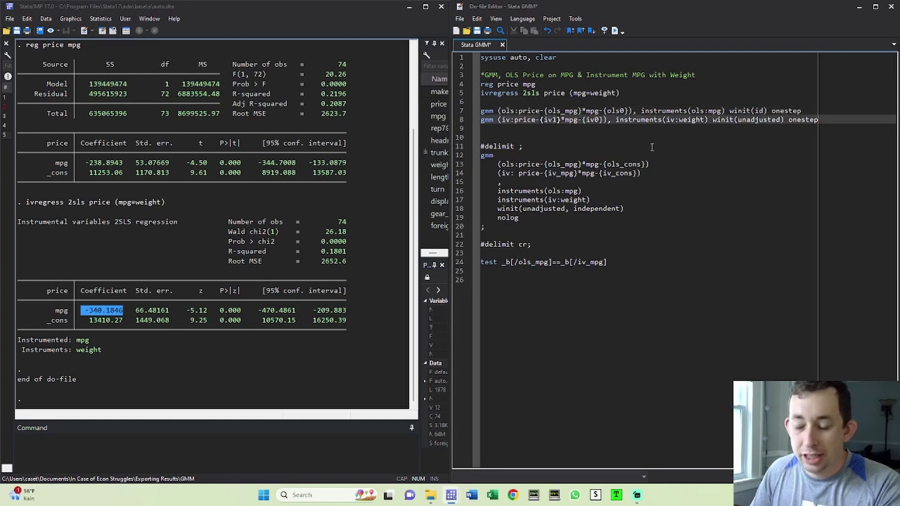
{"action": "key", "text": "BackSpace"}
{"action": "type", "text": "_mpg"}
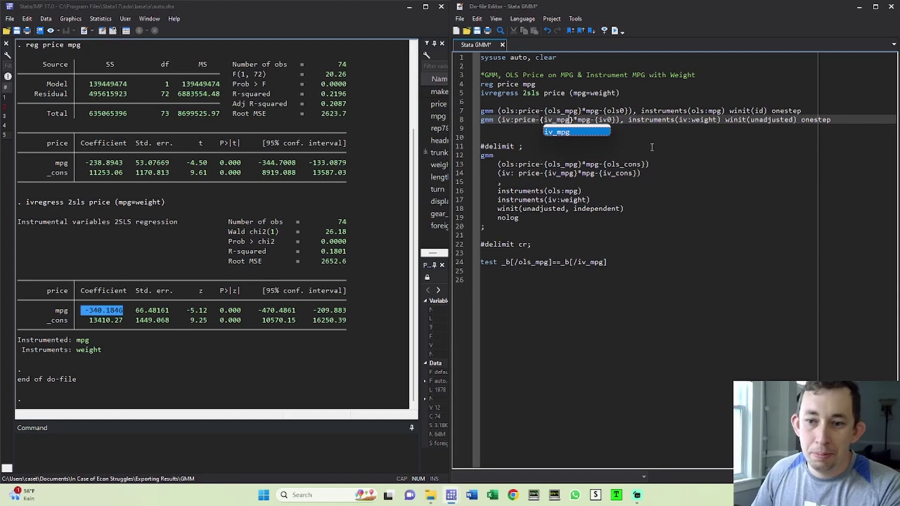
Delete the winit(id) option from the OLS gmm command on line 7.
{"action": "left_click", "coordinate": [753, 118]}
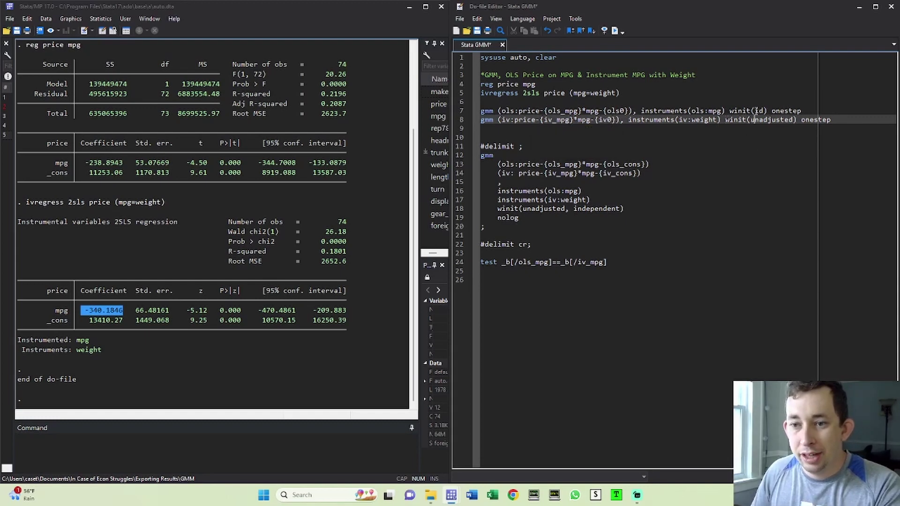
{"action": "left_click_drag", "start_coordinate": [730, 111], "coordinate": [765, 108]}
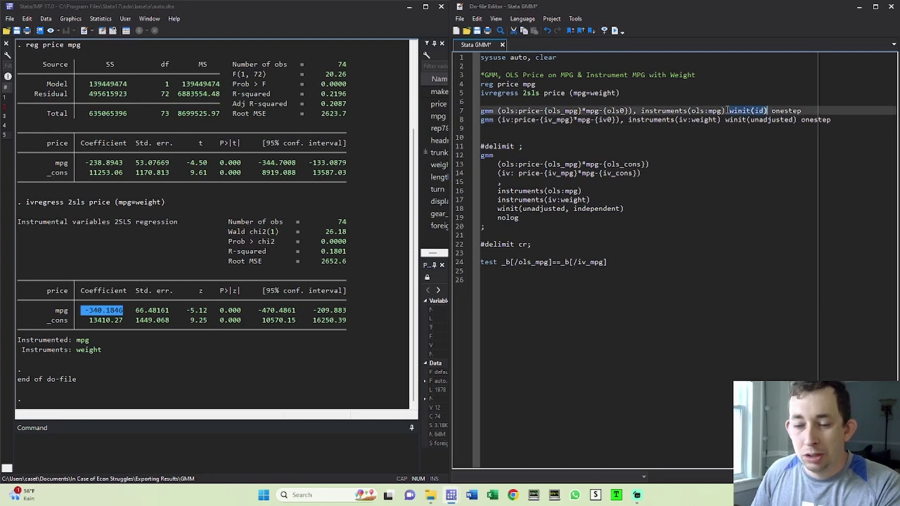
{"action": "left_click", "coordinate": [766, 110]}
{"action": "left_click_drag", "start_coordinate": [766, 110], "coordinate": [730, 111]}
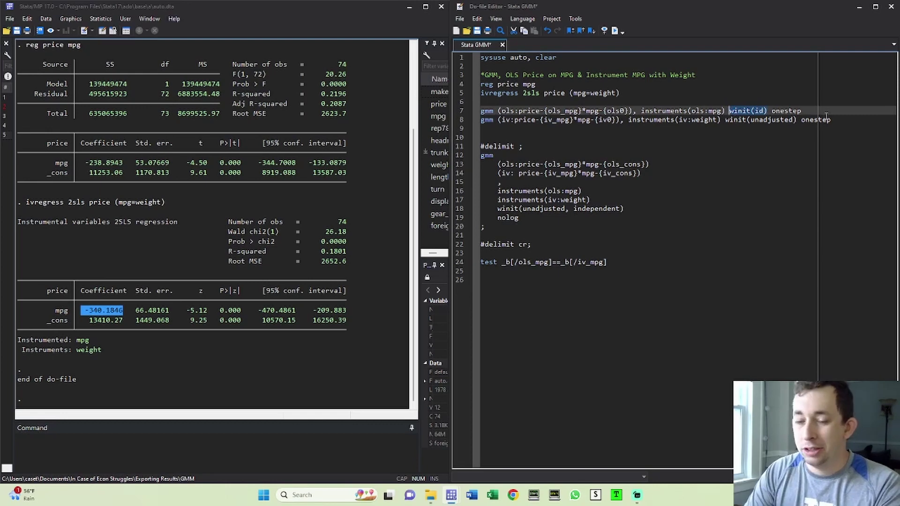
{"action": "key", "text": "BackSpace"}
{"action": "key", "text": "BackSpace"}
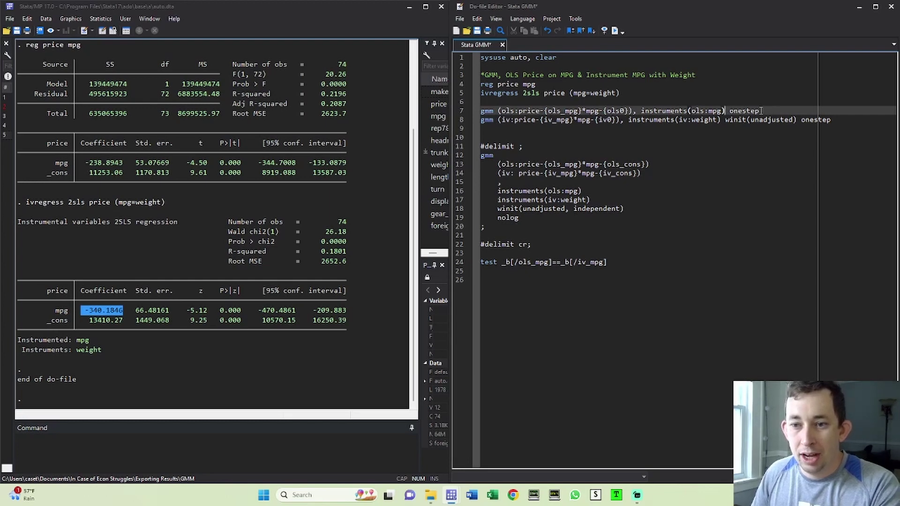
Remove onestep and its trailing space so line 7 ends at instruments(ols:mpg).
{"action": "left_click_drag", "start_coordinate": [762, 111], "coordinate": [730, 110]}
{"action": "key", "text": "BackSpace"}
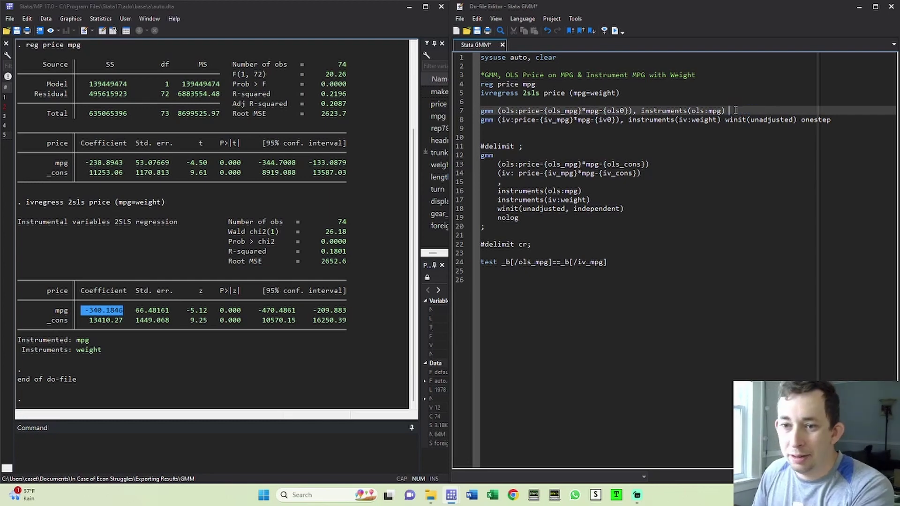
{"action": "key", "text": "BackSpace"}
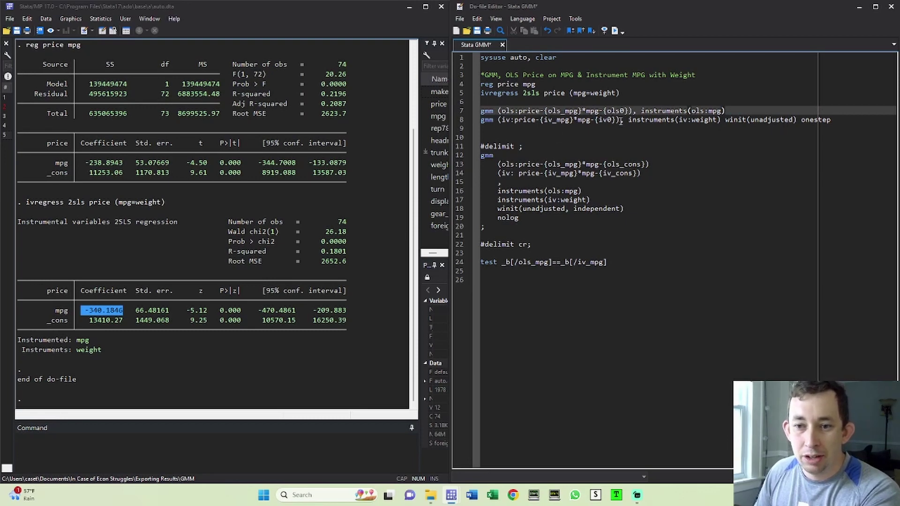
{"action": "left_click_drag", "start_coordinate": [693, 121], "coordinate": [717, 120]}
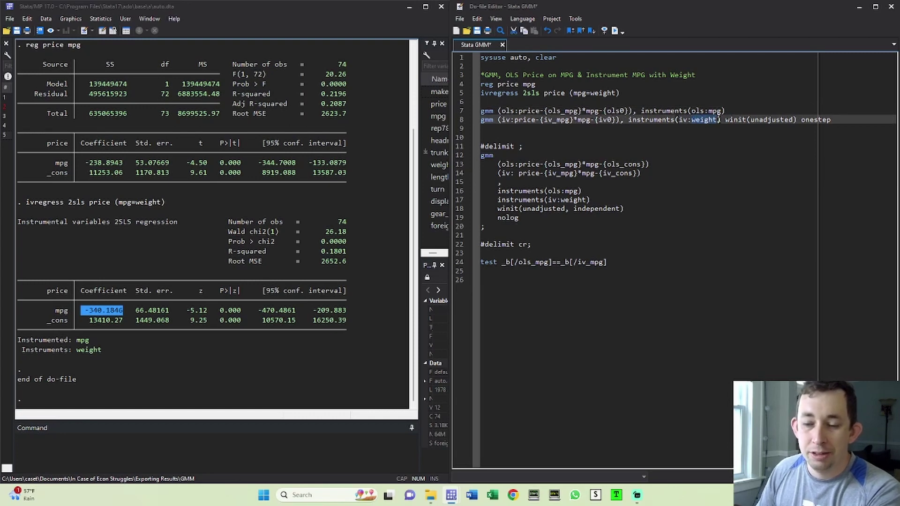
{"action": "left_click", "coordinate": [721, 111]}
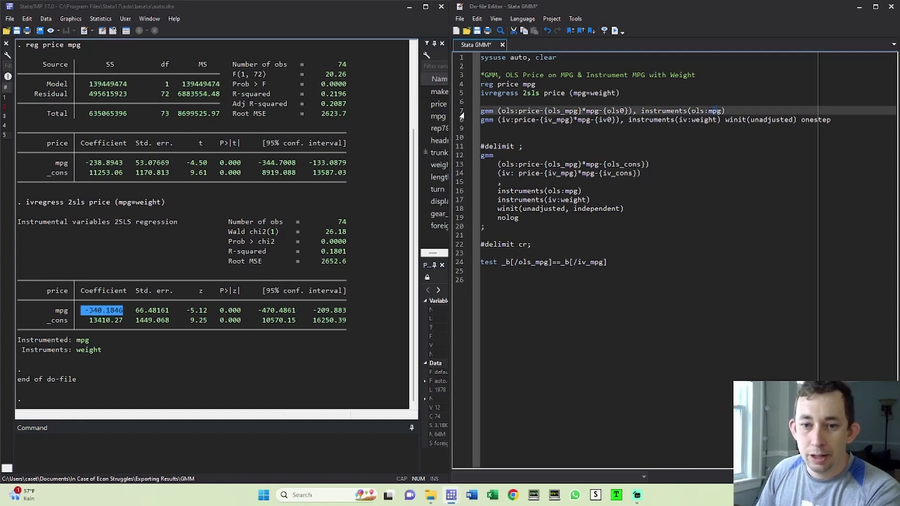
Run the gmm commands on lines 7–8 and compare /ols_mpg -238.8943 with /iv_mpg -340.1846.
{"action": "left_click_drag", "start_coordinate": [461, 112], "coordinate": [460, 123]}
{"action": "key", "text": "ctrl+d"}
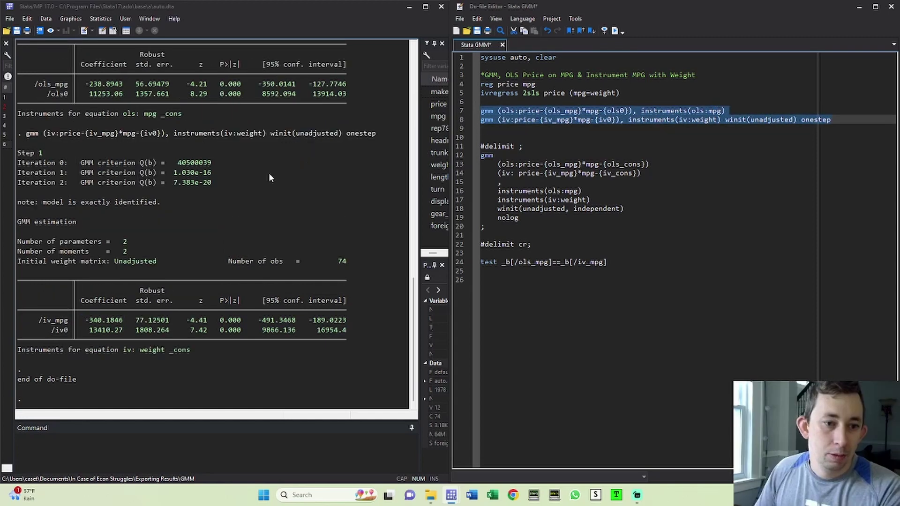
{"action": "scroll", "coordinate": [92, 91], "scroll_direction": "up", "scroll_amount": 1}
{"action": "left_click_drag", "start_coordinate": [85, 114], "coordinate": [123, 114]}
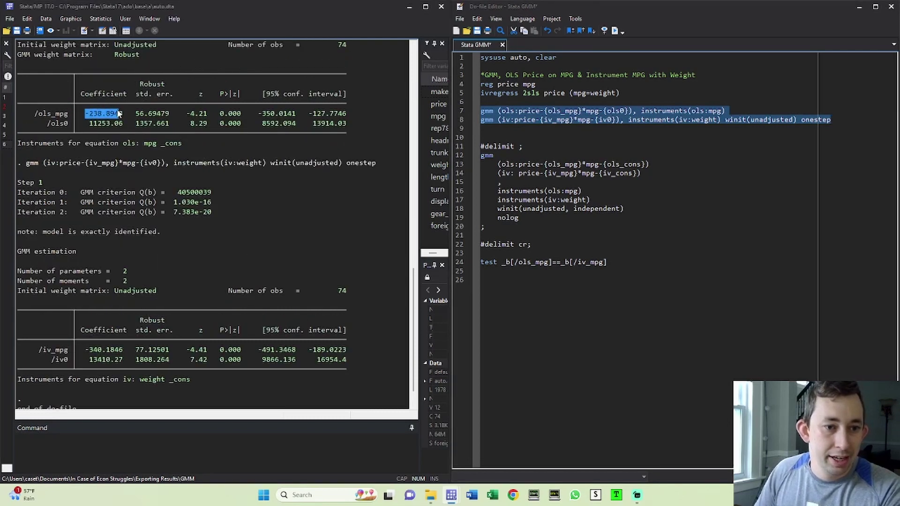
{"action": "left_click_drag", "start_coordinate": [85, 349], "coordinate": [126, 350]}
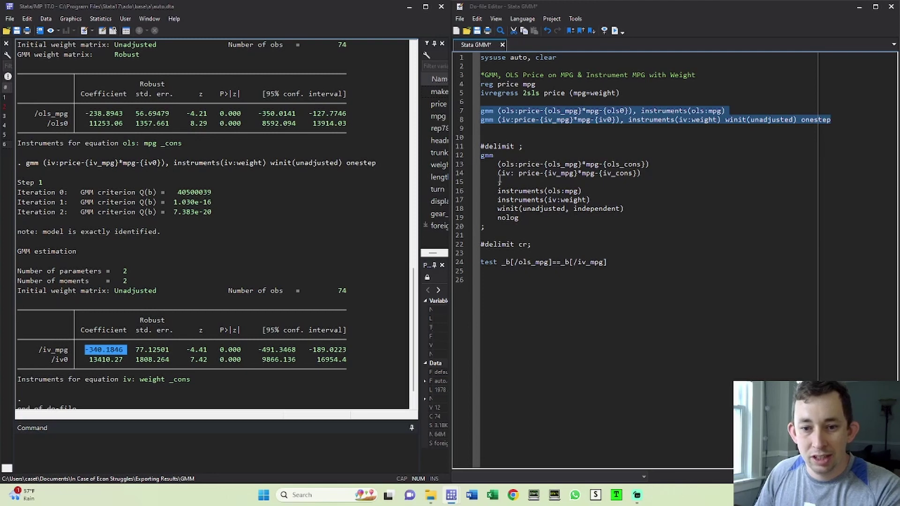
{"action": "left_click", "coordinate": [459, 146]}
{"action": "left_click", "coordinate": [504, 152]}
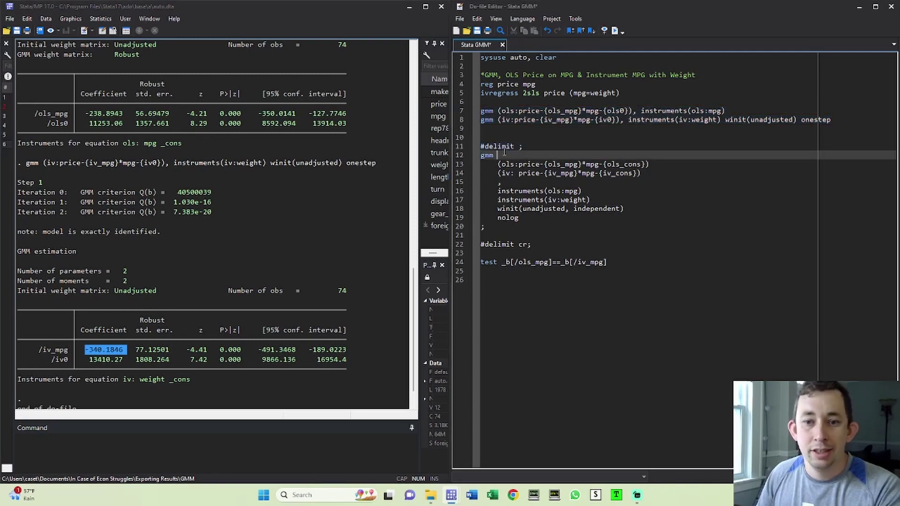
{"action": "double_click", "coordinate": [519, 147]}
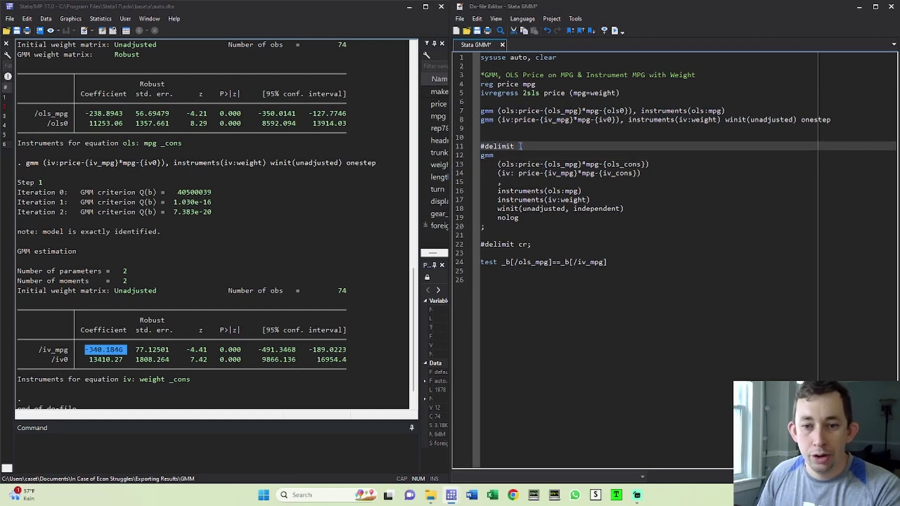
{"action": "left_click_drag", "start_coordinate": [466, 157], "coordinate": [447, 230]}
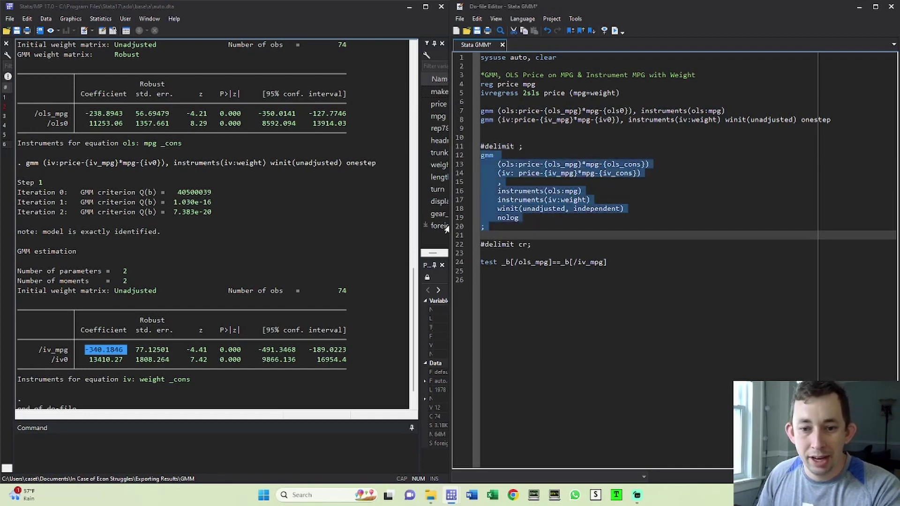
{"action": "left_click", "coordinate": [489, 235]}
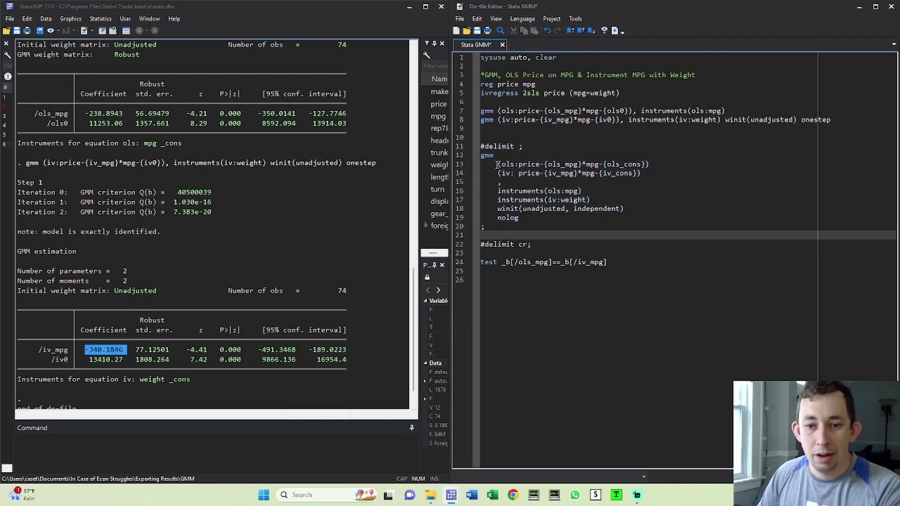
{"action": "left_click_drag", "start_coordinate": [498, 164], "coordinate": [645, 172]}
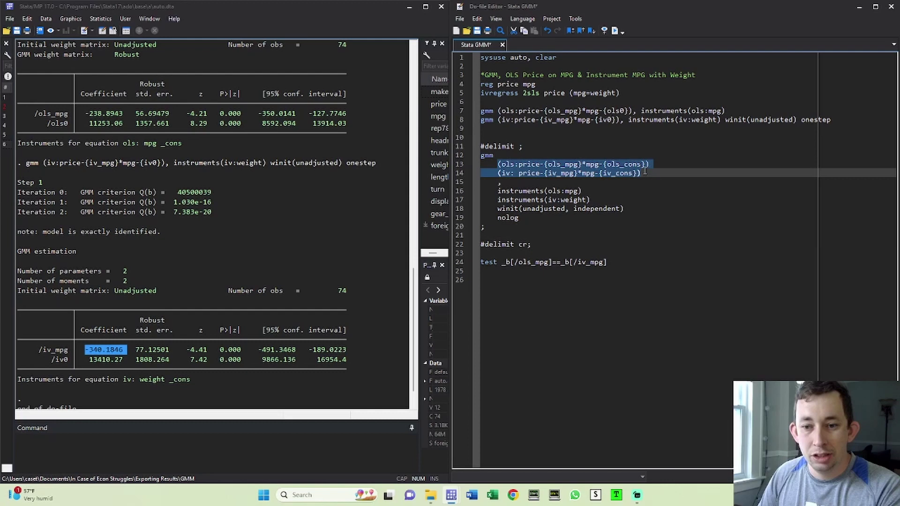
{"action": "left_click", "coordinate": [580, 174]}
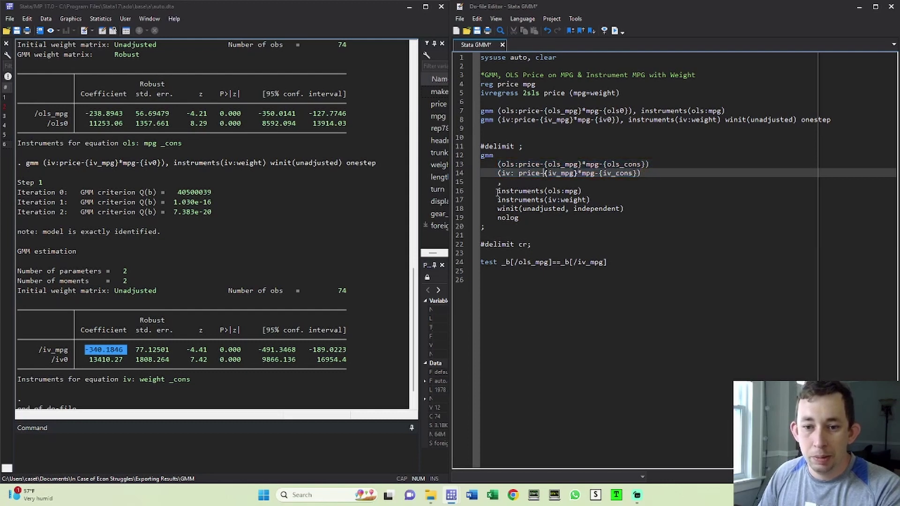
{"action": "left_click_drag", "start_coordinate": [498, 191], "coordinate": [591, 201]}
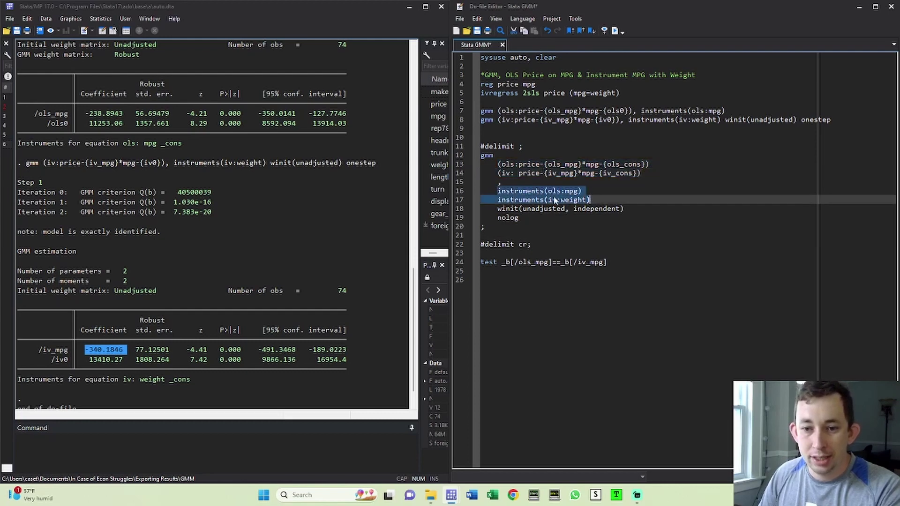
{"action": "key", "text": "shift+Up"}
{"action": "key", "text": "shift+Left"}
{"action": "key", "text": "shift+Left"}
{"action": "key", "text": "shift+Left"}
{"action": "key", "text": "shift+Left"}
{"action": "key", "text": "shift+Left"}
{"action": "key", "text": "shift+Left"}
{"action": "key", "text": "shift+Left"}
{"action": "key", "text": "shift+Left"}
{"action": "key", "text": "shift+Left"}
{"action": "key", "text": "shift+Left"}
{"action": "key", "text": "shift+Left"}
{"action": "key", "text": "shift+Left"}
{"action": "key", "text": "shift+Left"}
{"action": "key", "text": "shift+Left"}
{"action": "key", "text": "shift+Left"}
{"action": "key", "text": "shift+Left"}
{"action": "key", "text": "shift+Left"}
{"action": "key", "text": "shift+Left"}
{"action": "key", "text": "shift+Left"}
{"action": "key", "text": "shift+Left"}
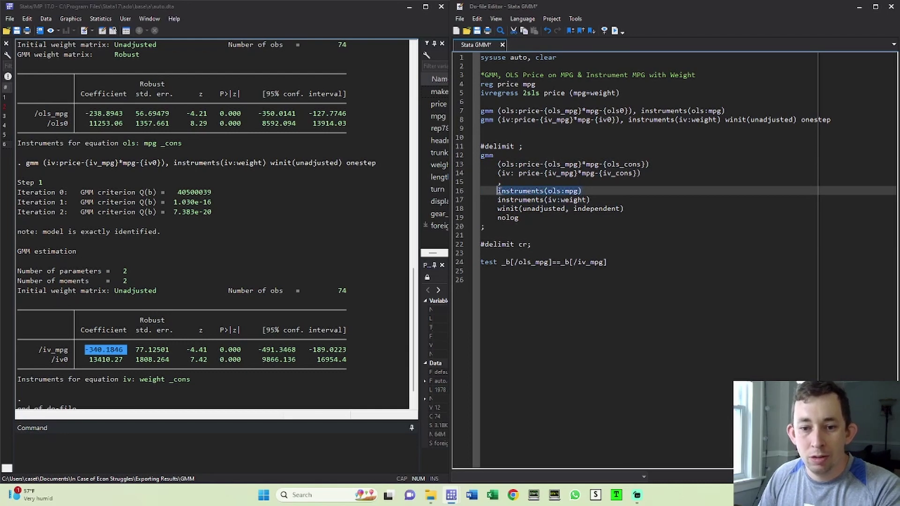
{"action": "left_click_drag", "start_coordinate": [590, 199], "coordinate": [498, 200]}
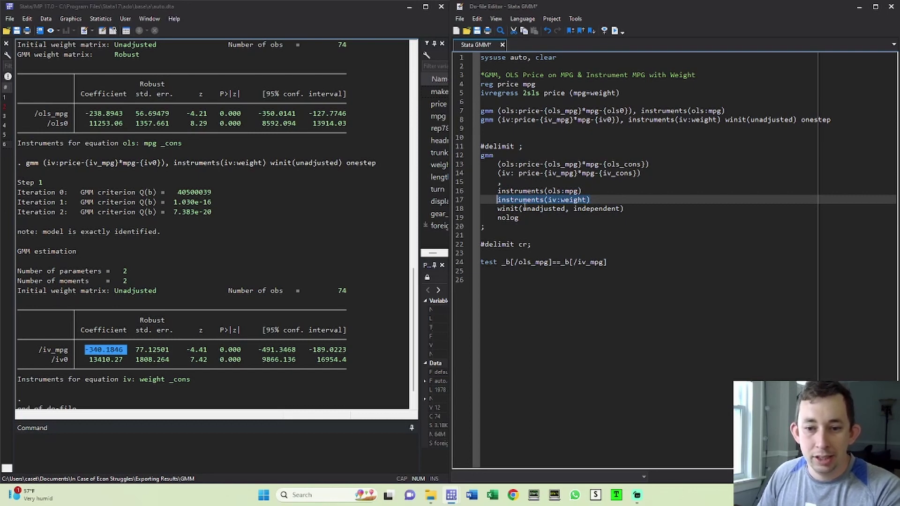
{"action": "left_click_drag", "start_coordinate": [523, 208], "coordinate": [565, 191]}
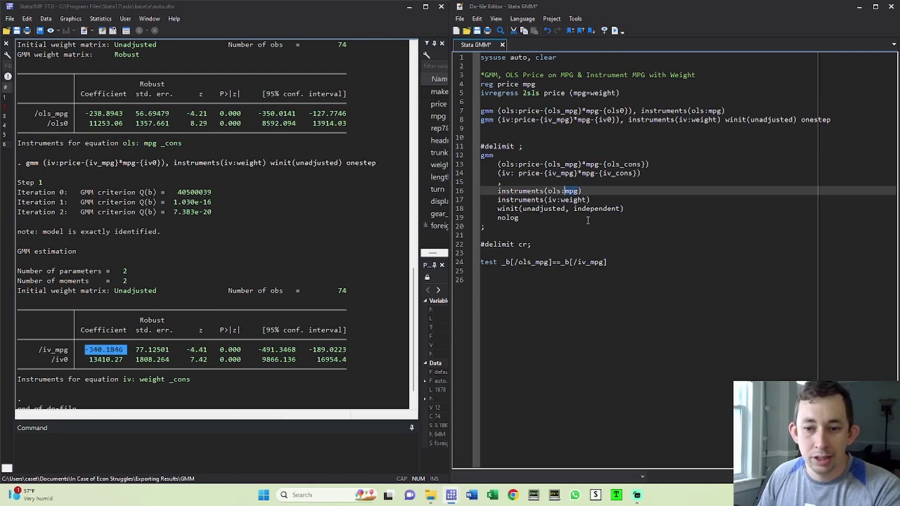
{"action": "left_click_drag", "start_coordinate": [574, 209], "coordinate": [619, 209]}
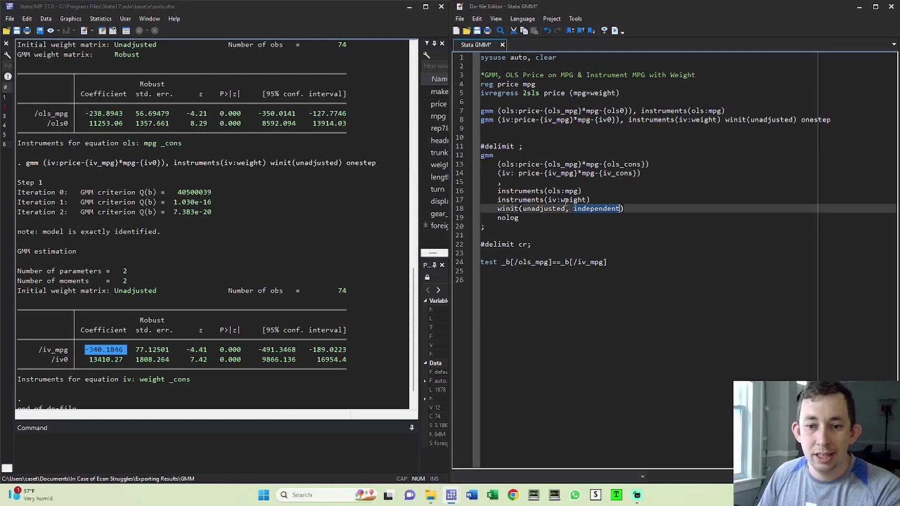
{"action": "key", "text": "Left"}
{"action": "key", "text": "Left"}
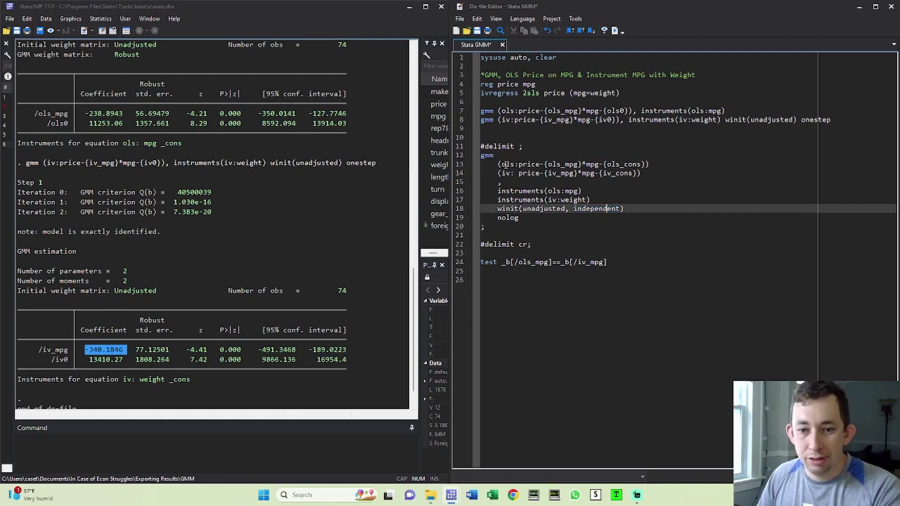
{"action": "left_click_drag", "start_coordinate": [499, 165], "coordinate": [623, 167]}
{"action": "left_click_drag", "start_coordinate": [499, 174], "coordinate": [633, 174]}
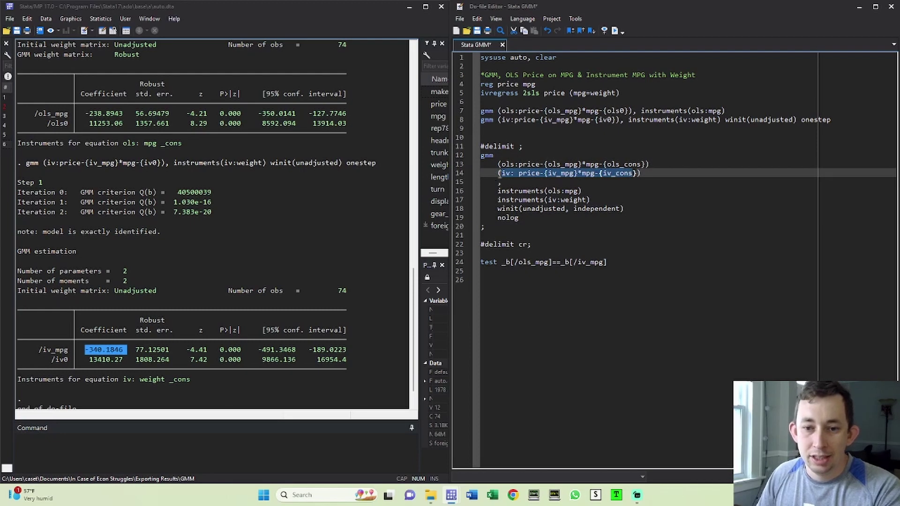
{"action": "left_click", "coordinate": [511, 175]}
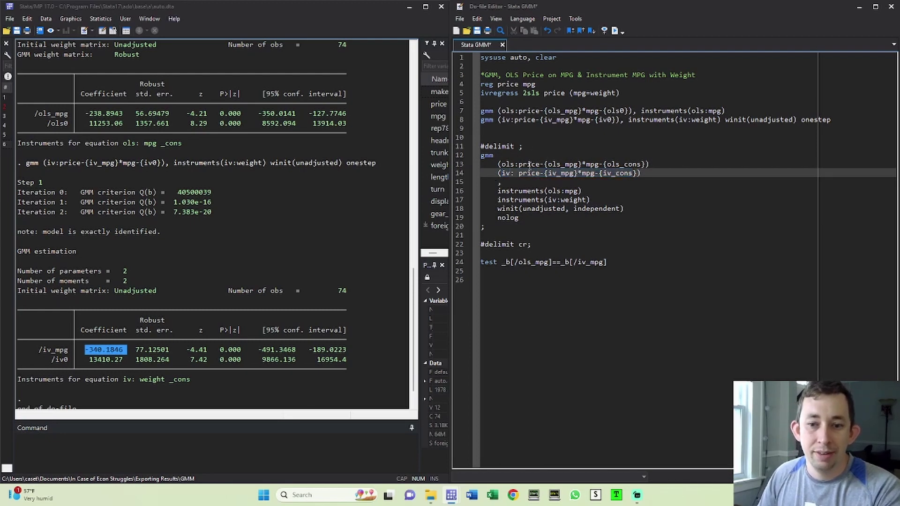
{"action": "left_click_drag", "start_coordinate": [499, 165], "coordinate": [632, 174]}
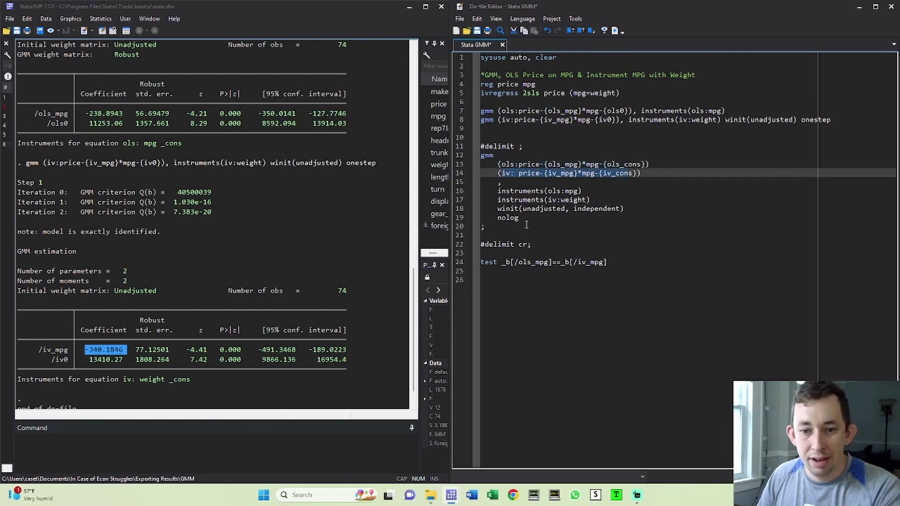
{"action": "left_click_drag", "start_coordinate": [575, 209], "coordinate": [615, 208]}
{"action": "left_click", "coordinate": [536, 236]}
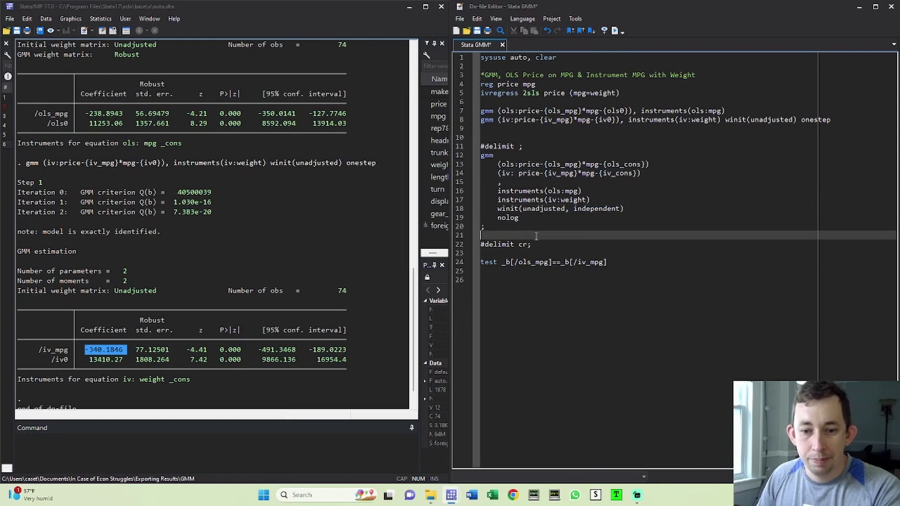
{"action": "left_click", "coordinate": [519, 262]}
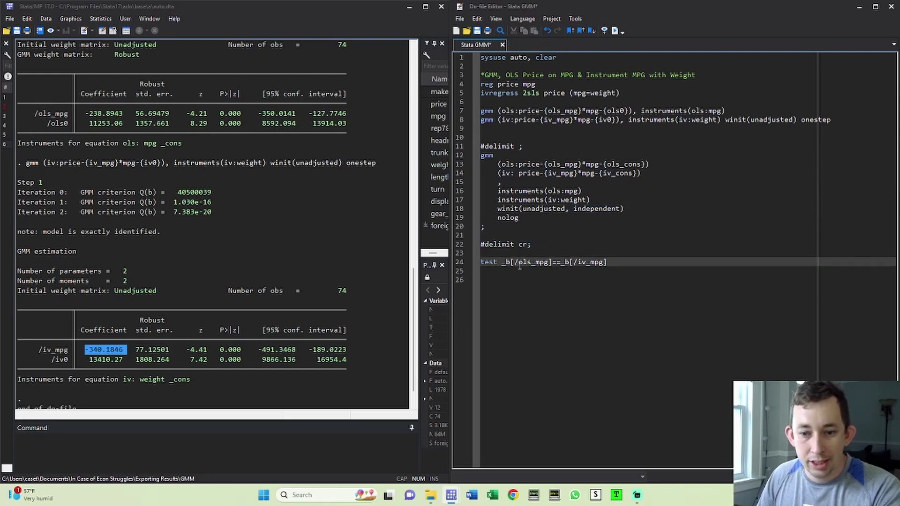
{"action": "double_click", "coordinate": [508, 263]}
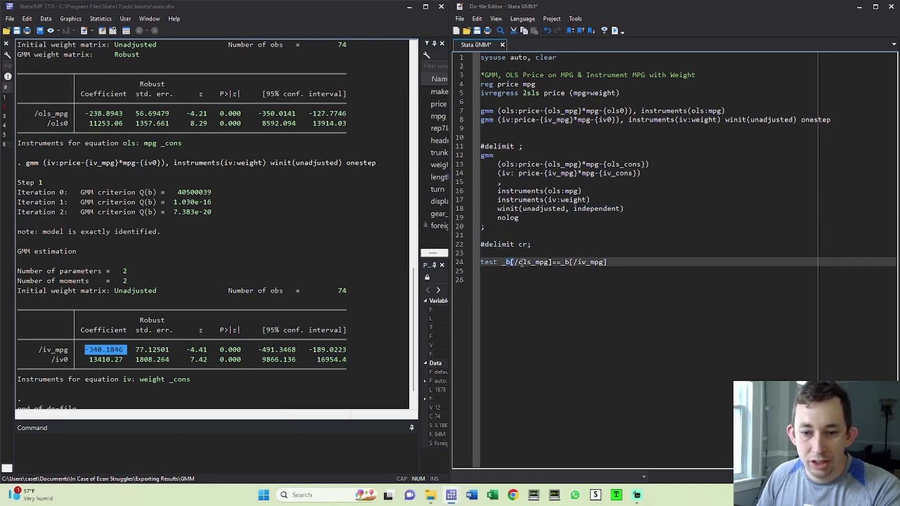
{"action": "left_click_drag", "start_coordinate": [520, 262], "coordinate": [550, 263]}
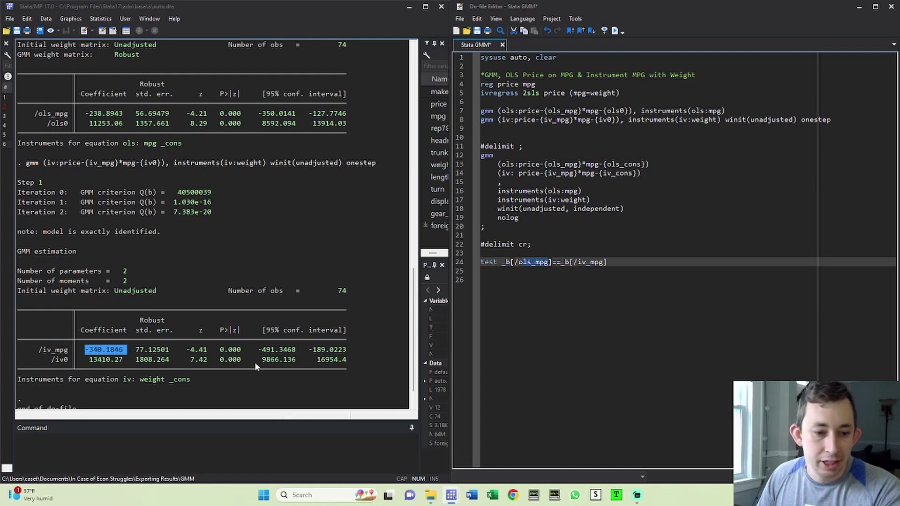
{"action": "left_click", "coordinate": [134, 360]}
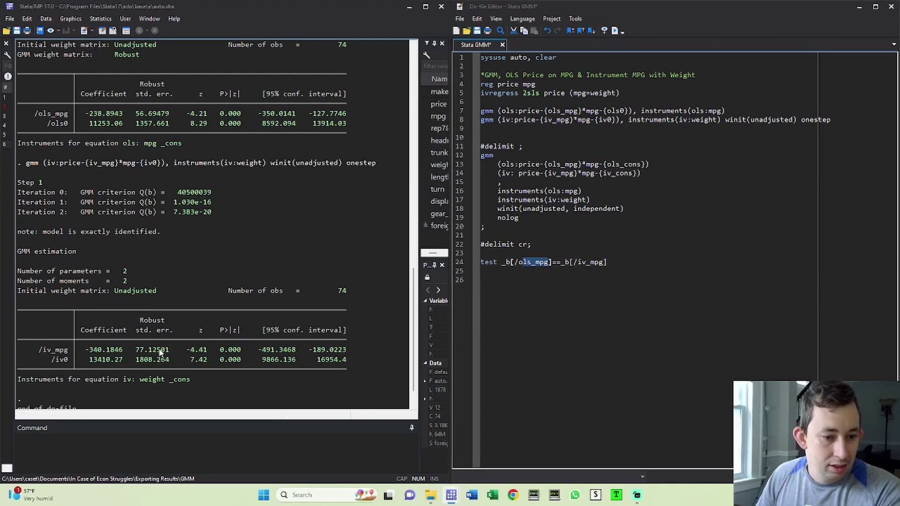
{"action": "left_click_drag", "start_coordinate": [172, 350], "coordinate": [135, 351]}
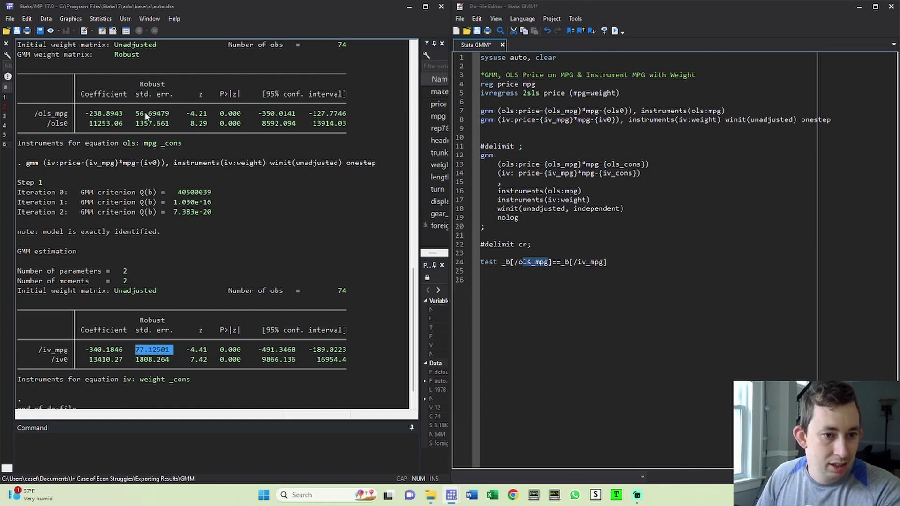
{"action": "left_click_drag", "start_coordinate": [263, 116], "coordinate": [347, 121]}
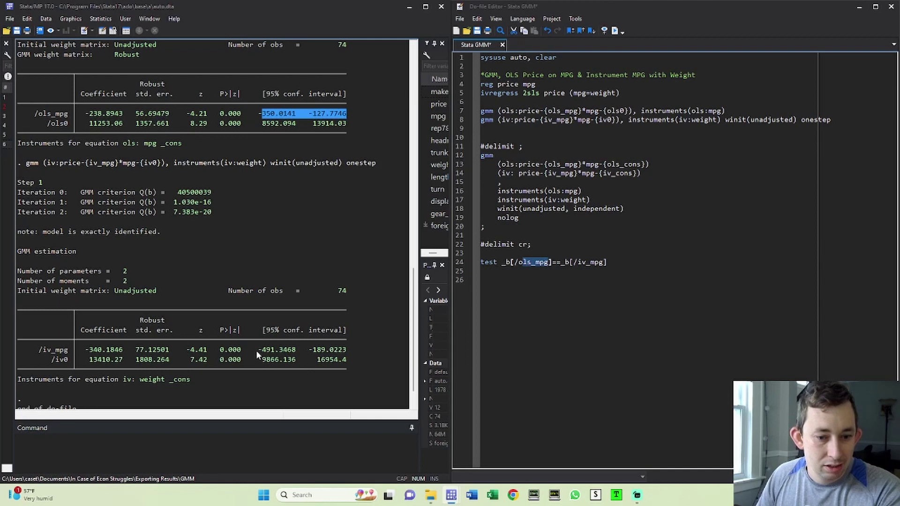
{"action": "left_click_drag", "start_coordinate": [257, 351], "coordinate": [346, 351]}
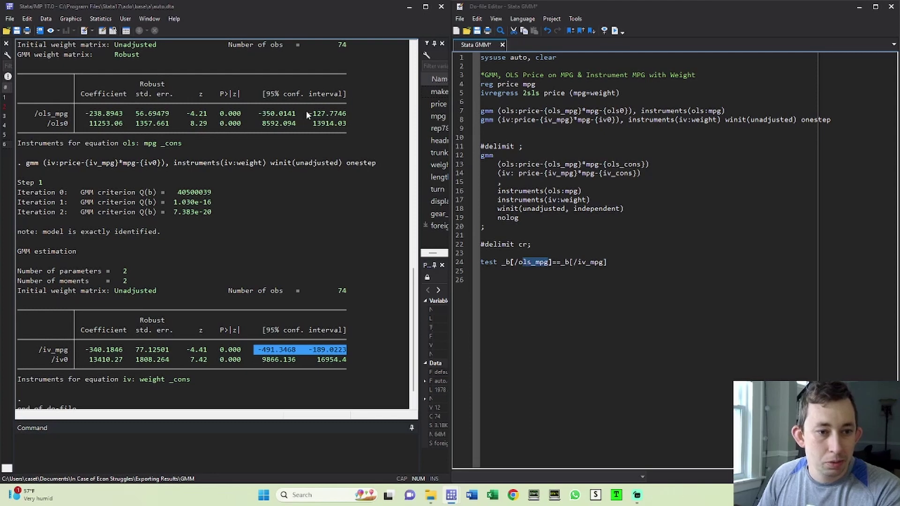
{"action": "left_click", "coordinate": [616, 279]}
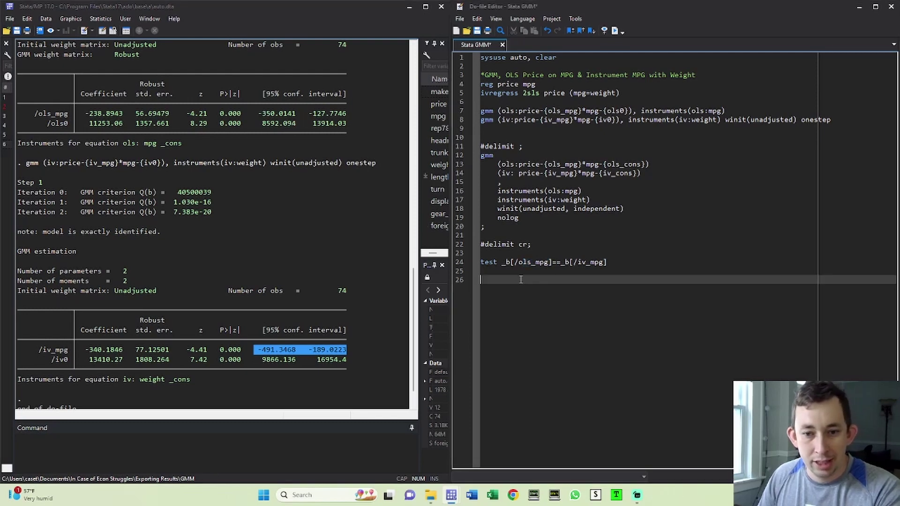
{"action": "left_click_drag", "start_coordinate": [617, 263], "coordinate": [476, 147]}
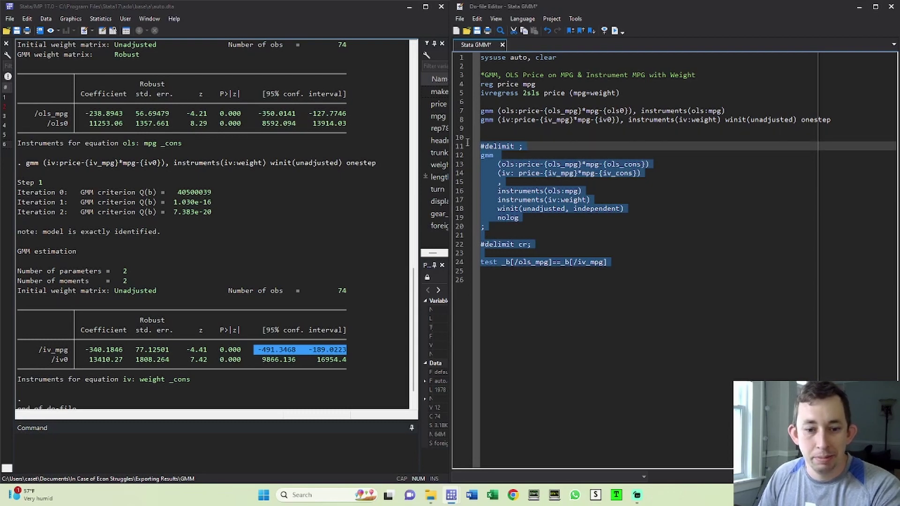
Run lines 11–24 and highlight the equality test result Prob > chi2 = 0.0577.
{"action": "key", "text": "ctrl+d"}
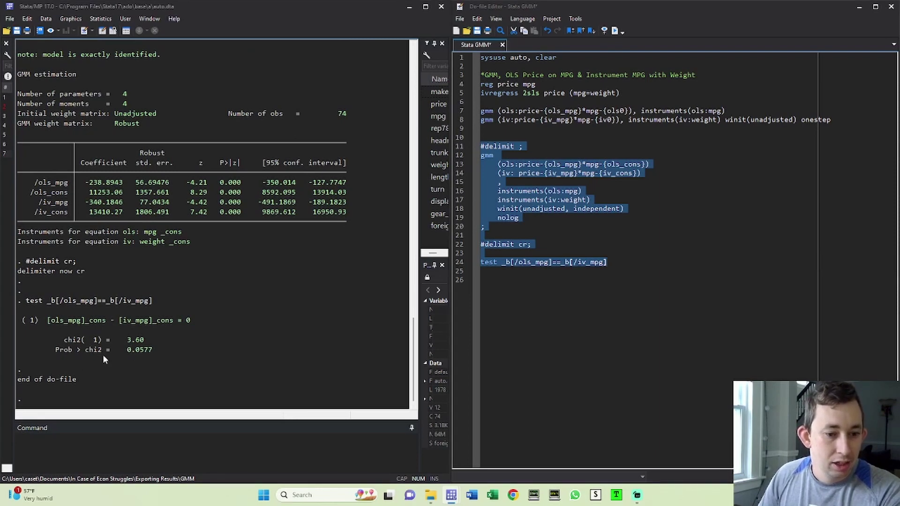
{"action": "mouse_move", "coordinate": [127, 351]}
{"action": "left_mouse_down"}
{"action": "mouse_move", "coordinate": [152, 352]}
{"action": "mouse_move", "coordinate": [125, 353]}
{"action": "left_mouse_up"}
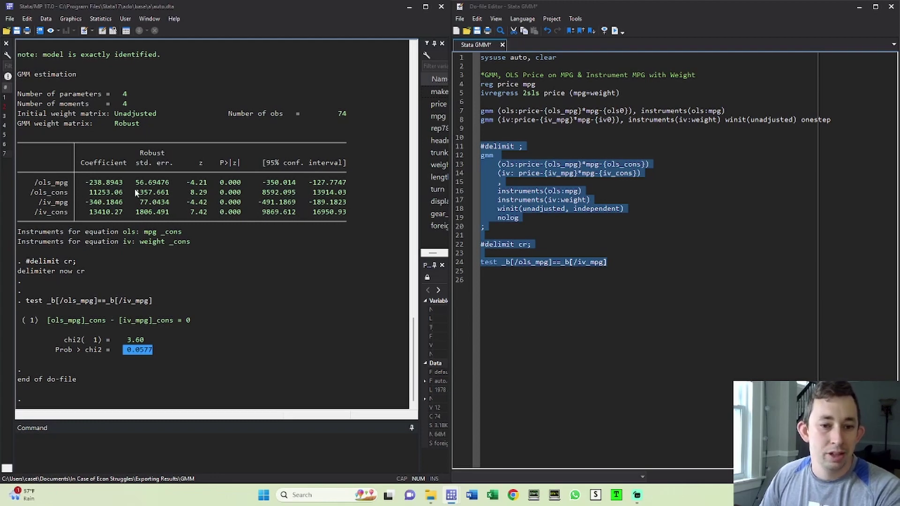
{"action": "left_click", "coordinate": [155, 352]}
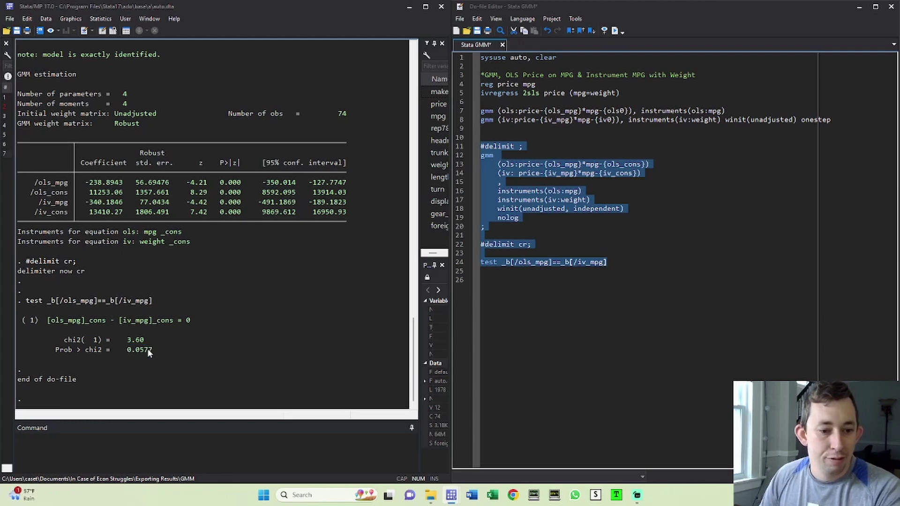
{"action": "left_click_drag", "start_coordinate": [153, 349], "coordinate": [55, 352]}
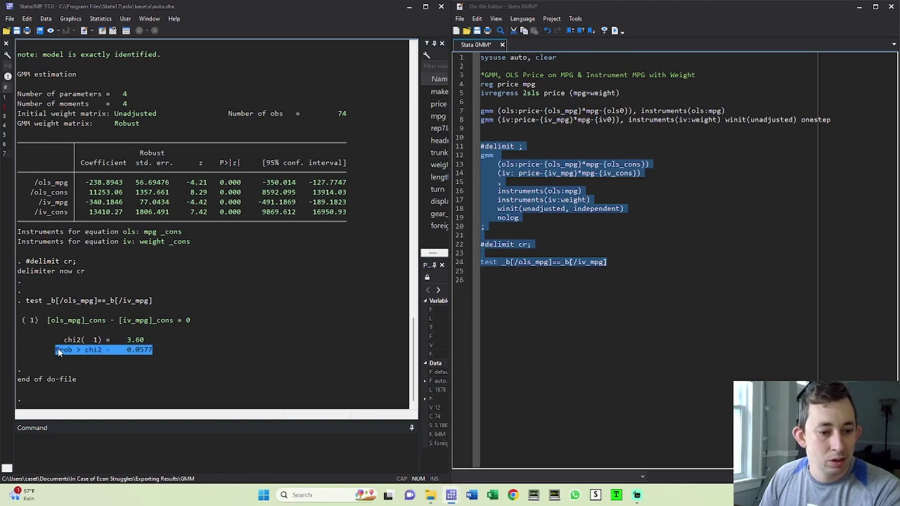